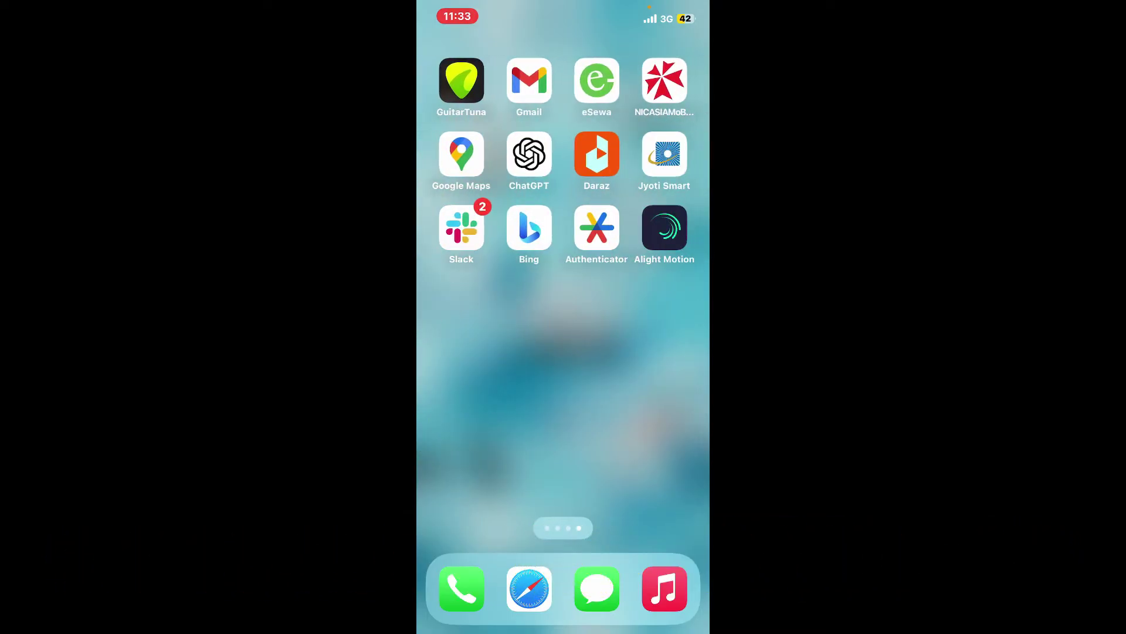
# - Launch Snapseed from its home-screen page to load the smiling woman's portrait
pyautogui.moveTo(651, 352); pyautogui.dragTo(475, 353)
pyautogui.click(596, 451)
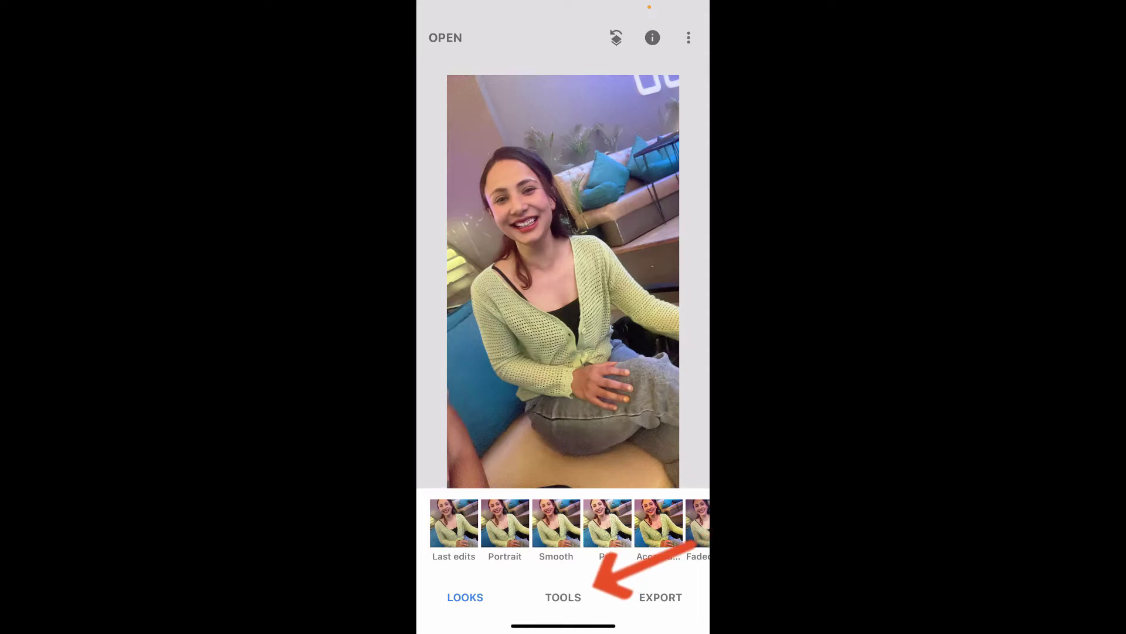
# - Choose the Brush tool from Tools and set its brush type to Exposure +0.7
pyautogui.click(564, 597)
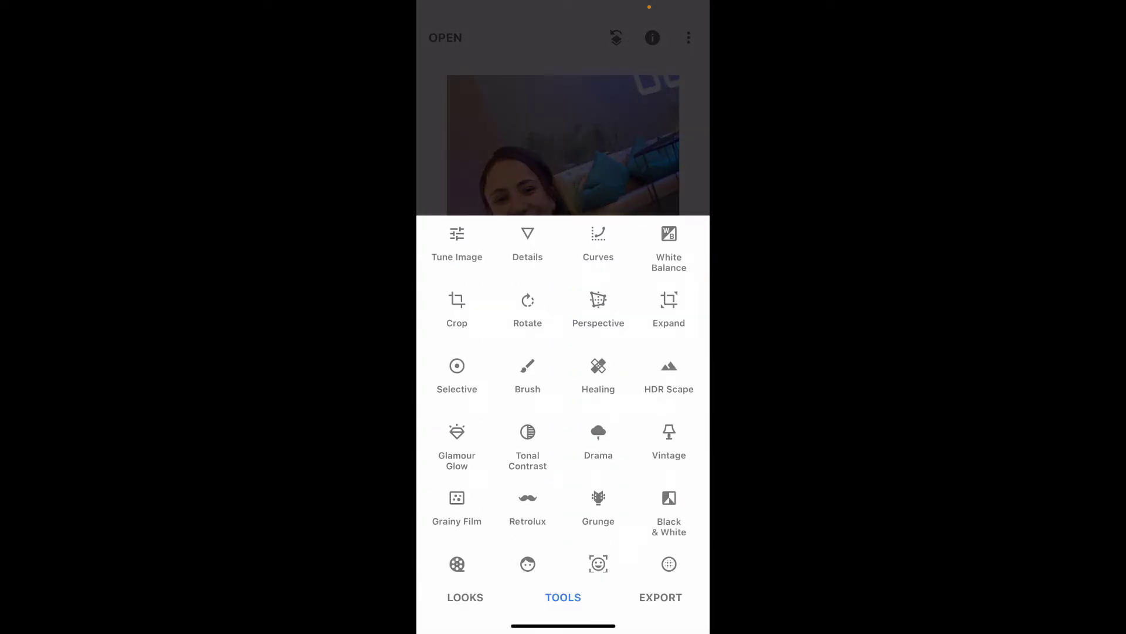
pyautogui.click(528, 374)
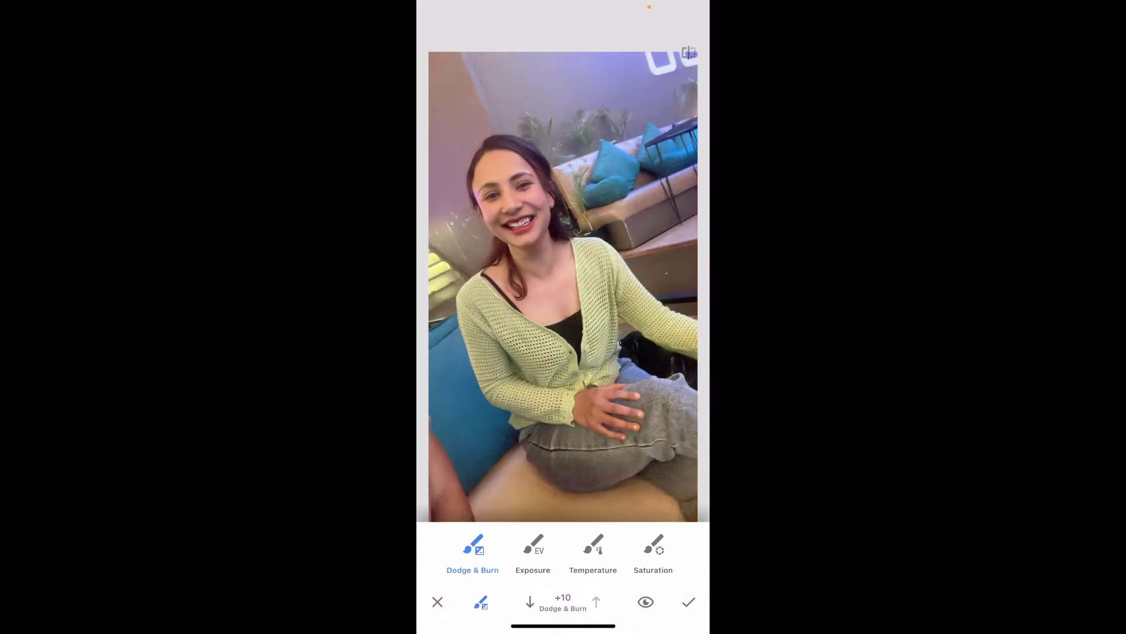
pyautogui.click(481, 602)
pyautogui.click(532, 550)
# - Paint a +0.7 exposure stroke over the woman's teeth to brighten them
pyautogui.click(482, 602)
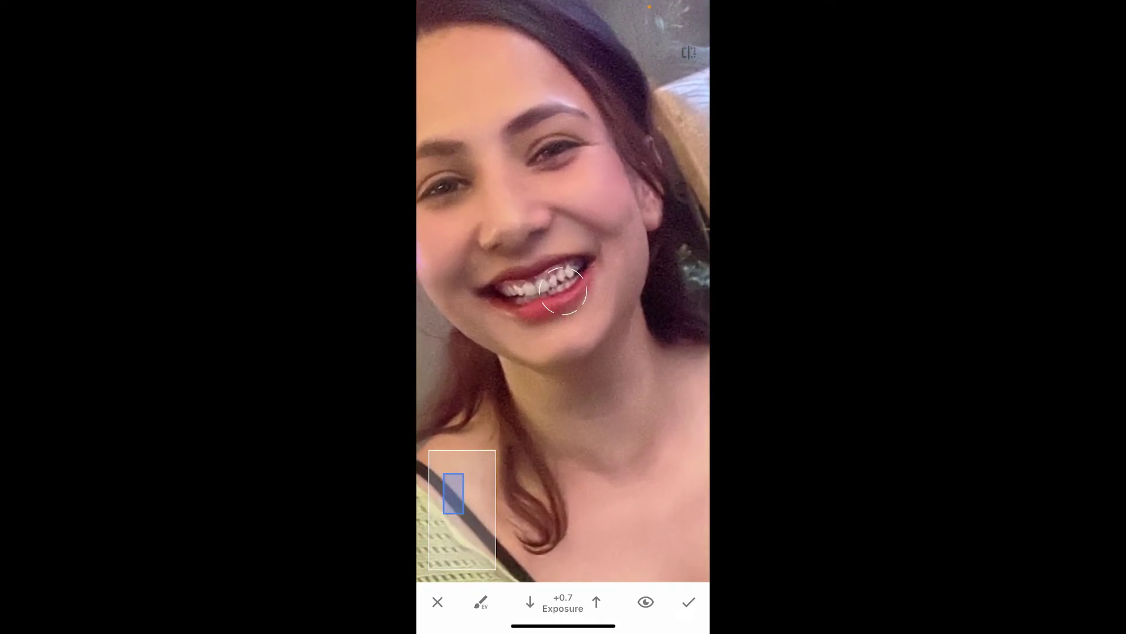
pyautogui.click(563, 291)
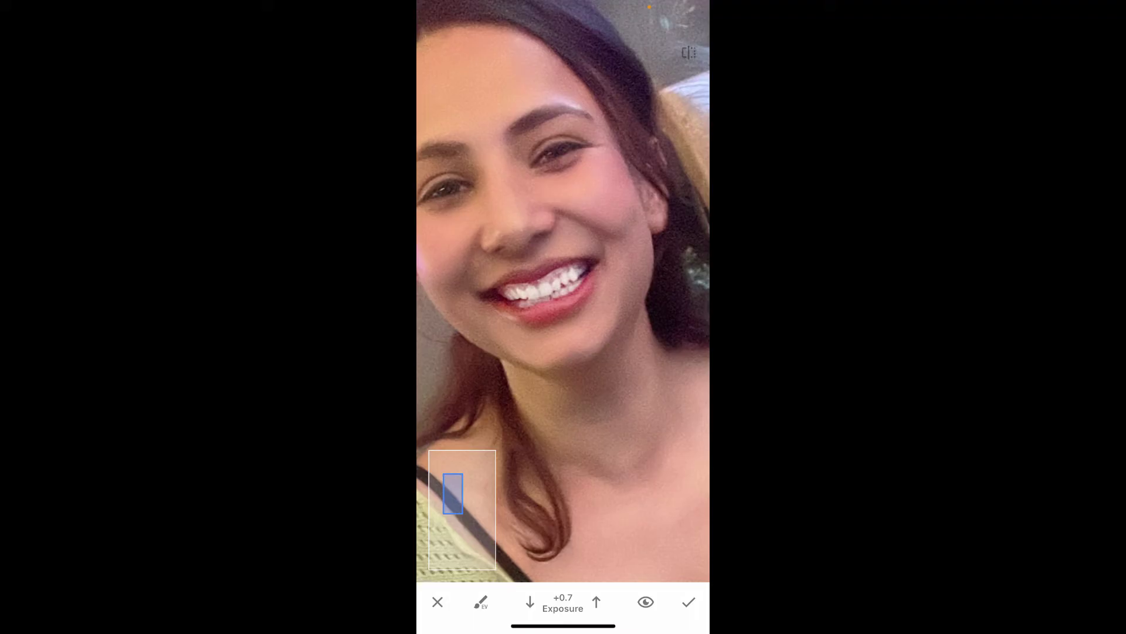
pyautogui.scroll(-5, 563, 292)
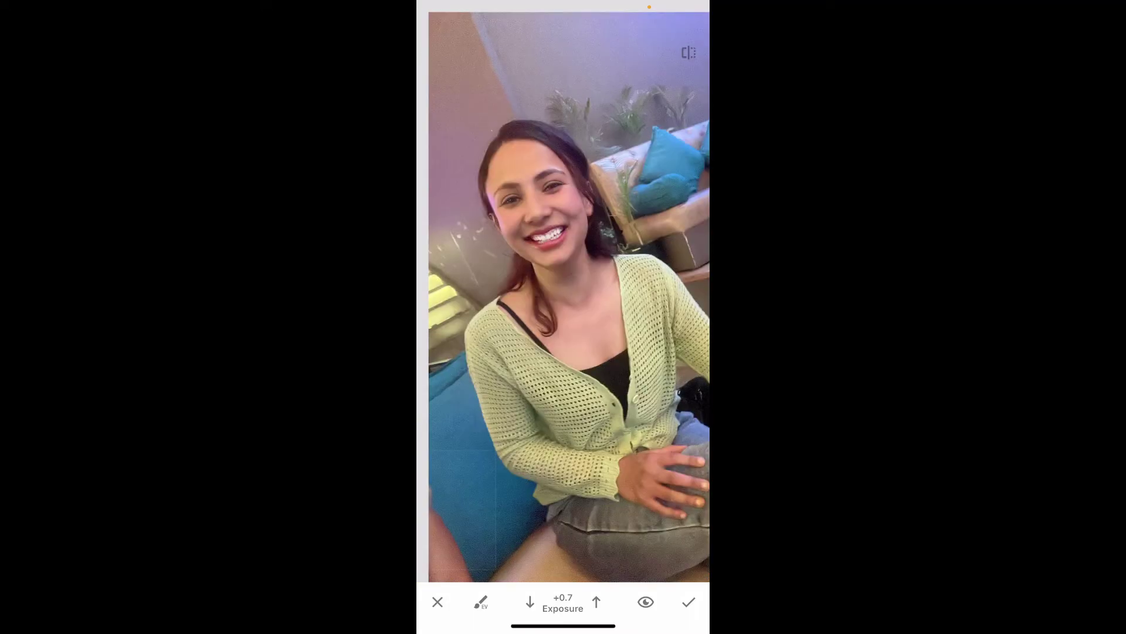
# - Keep the exposure brush at +0.7 after stepping through values, then bring up Export options
pyautogui.click(596, 603)
pyautogui.click(530, 601)
pyautogui.click(530, 602)
pyautogui.click(596, 603)
pyautogui.click(596, 602)
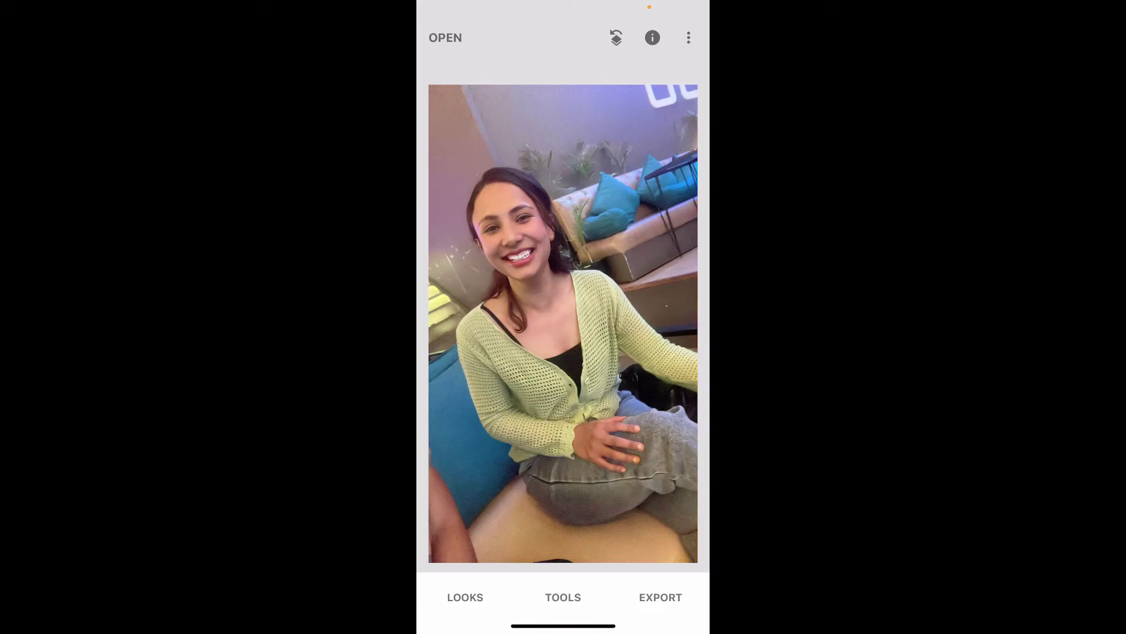
pyautogui.click(660, 597)
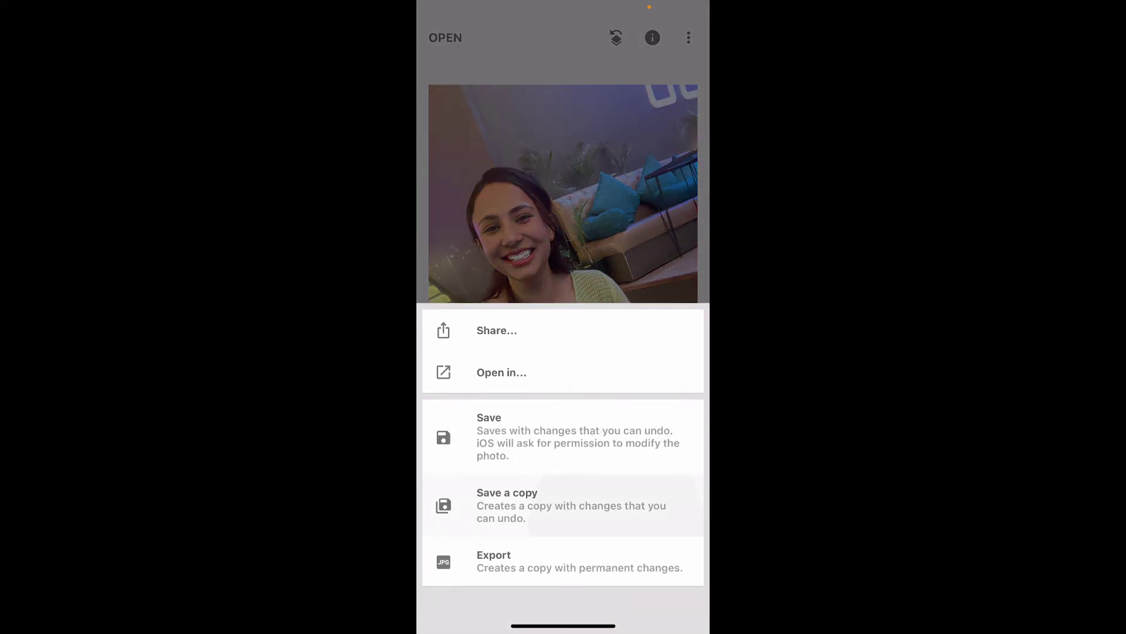
# - Swipe up from the bottom edge to leave Snapseed for the iOS home screen
pyautogui.moveTo(563, 626); pyautogui.dragTo(563, 396)
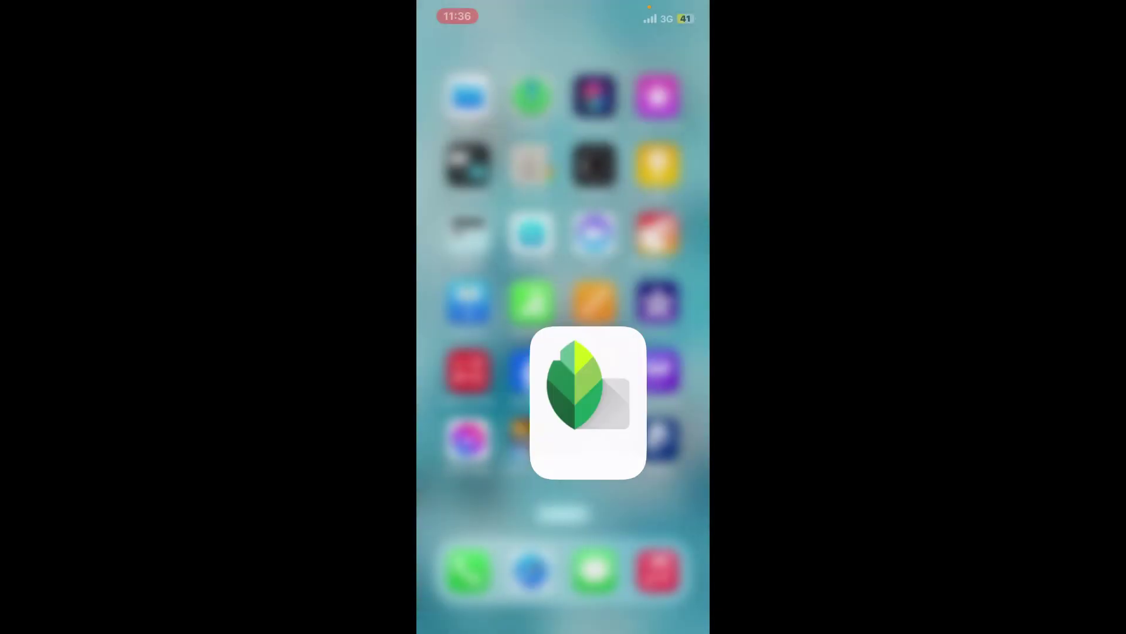